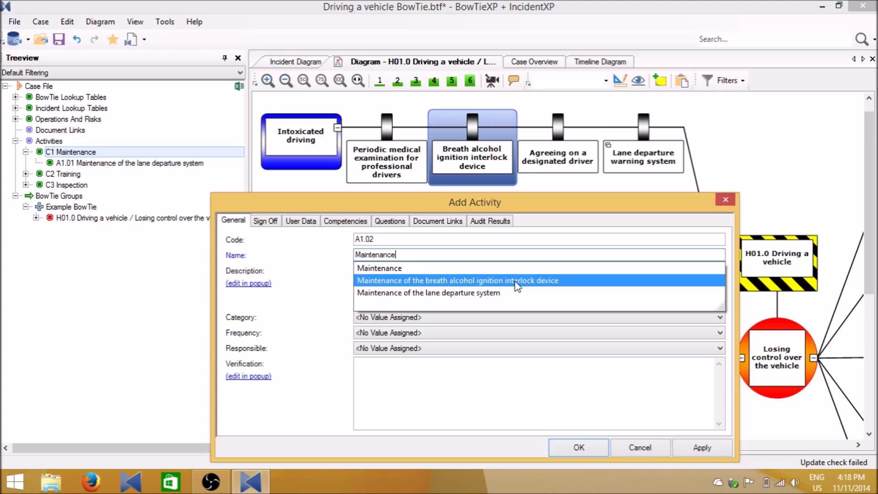
Name the new activity A1.02 "Maintenance of the breath alcohol ignition interlock device" and add it under Maintenance.
{"action": "left_click", "coordinate": [517, 281]}
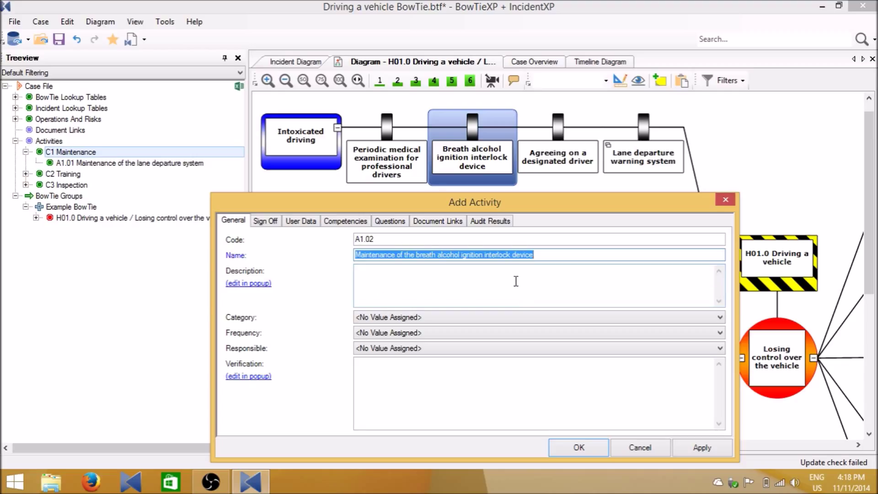
{"action": "left_click", "coordinate": [516, 281]}
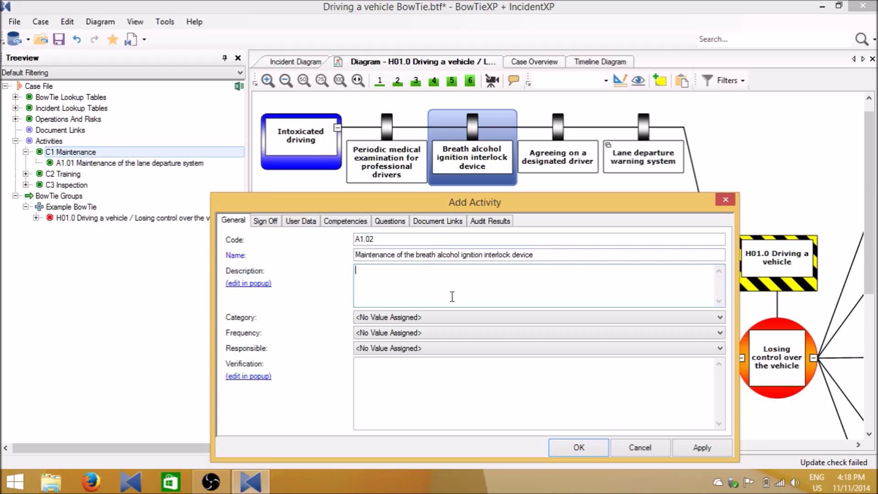
{"action": "left_click", "coordinate": [579, 447]}
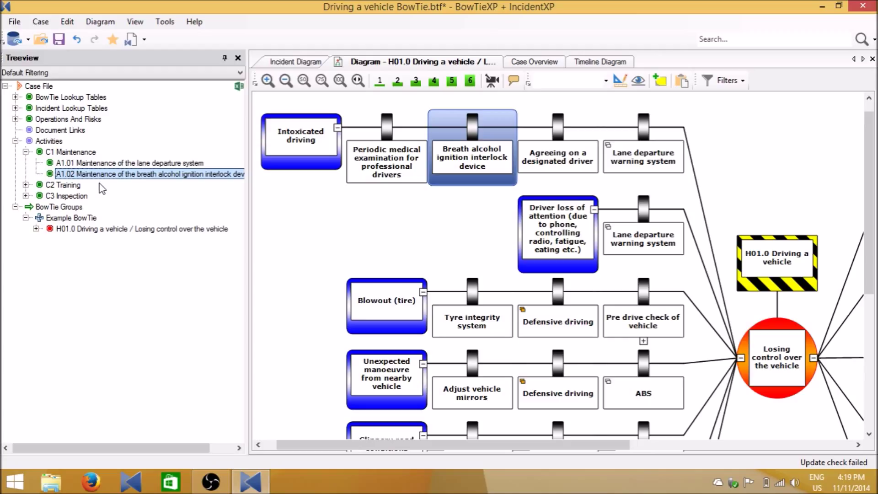
Assign activity A1.02 to the "Breath alcohol ignition interlock device" barrier of the Intoxicated driving threat.
{"action": "left_click_drag", "start_coordinate": [99, 183], "coordinate": [478, 154]}
{"action": "double_click", "coordinate": [476, 154]}
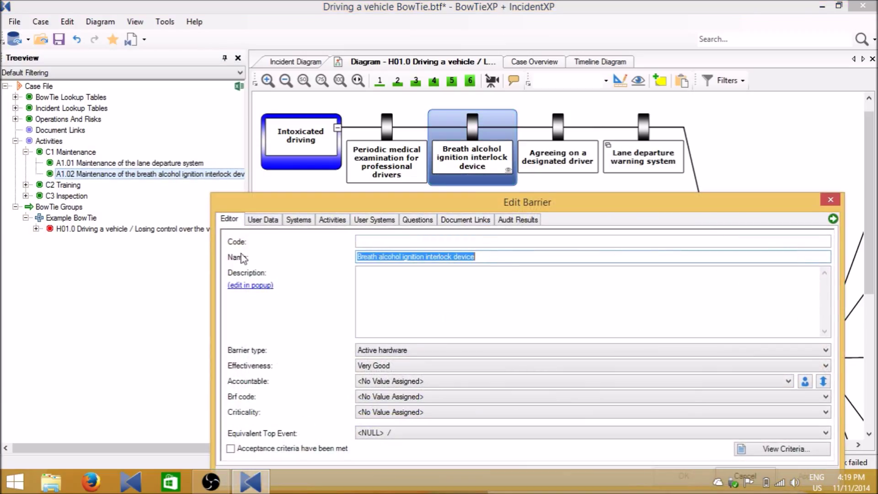
{"action": "left_click", "coordinate": [331, 220]}
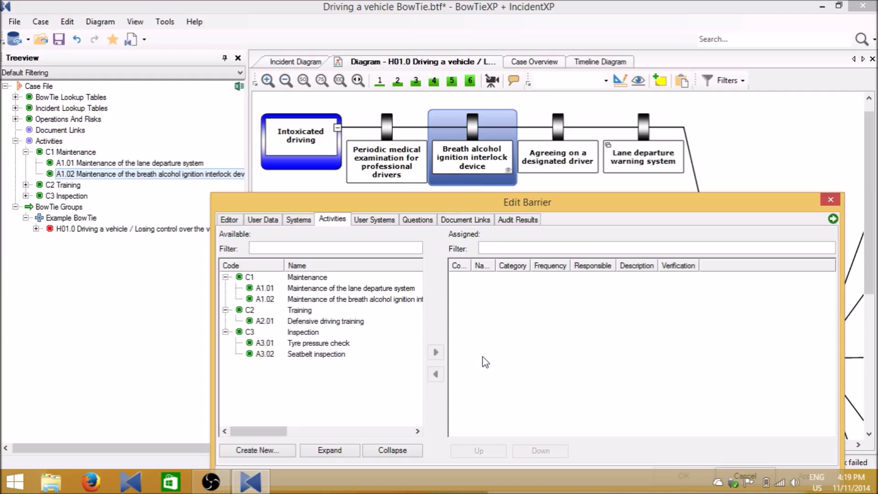
{"action": "left_click", "coordinate": [331, 300]}
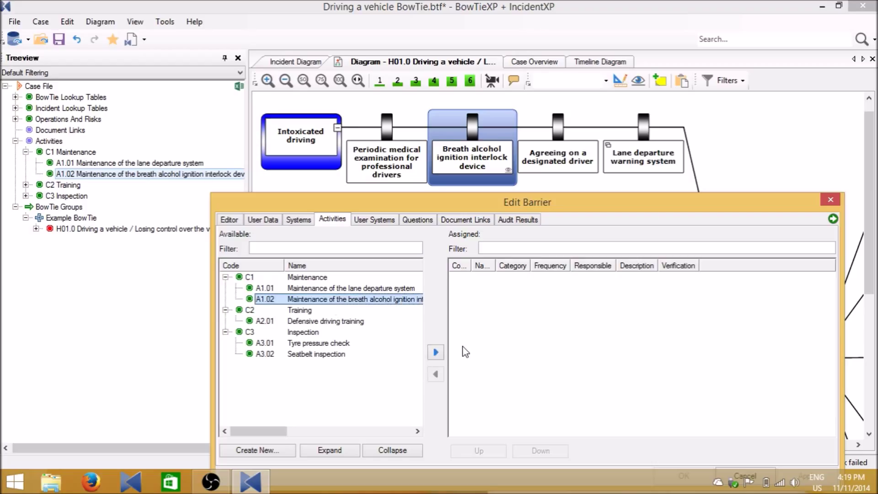
{"action": "left_click", "coordinate": [435, 353]}
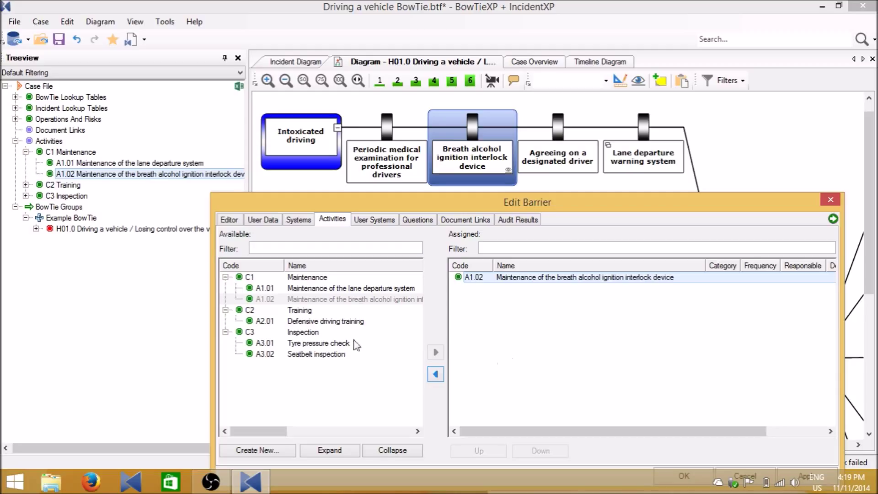
Assign activity A2.01 Defensive driving training to the same barrier and take it off again.
{"action": "left_click", "coordinate": [346, 324]}
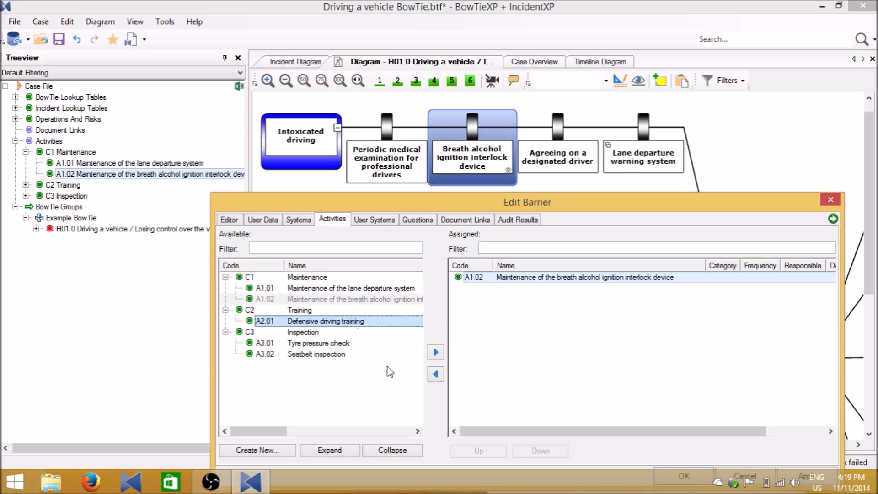
{"action": "left_click", "coordinate": [438, 353]}
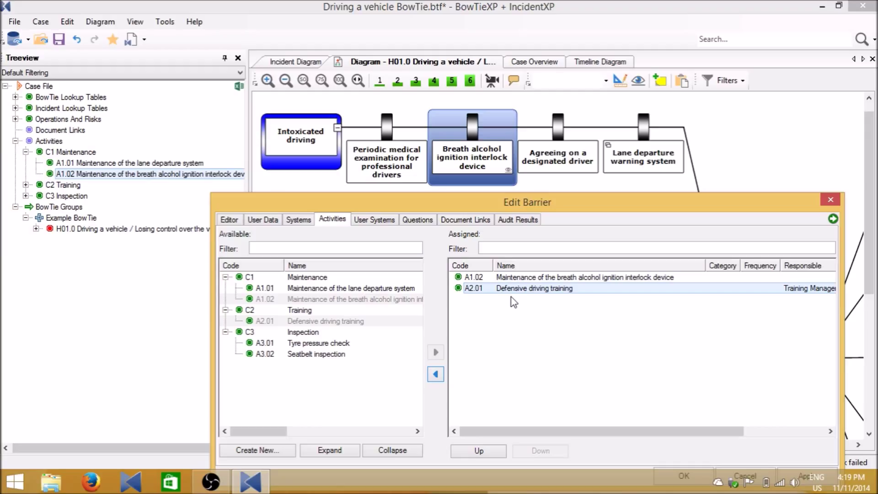
{"action": "left_click", "coordinate": [436, 376]}
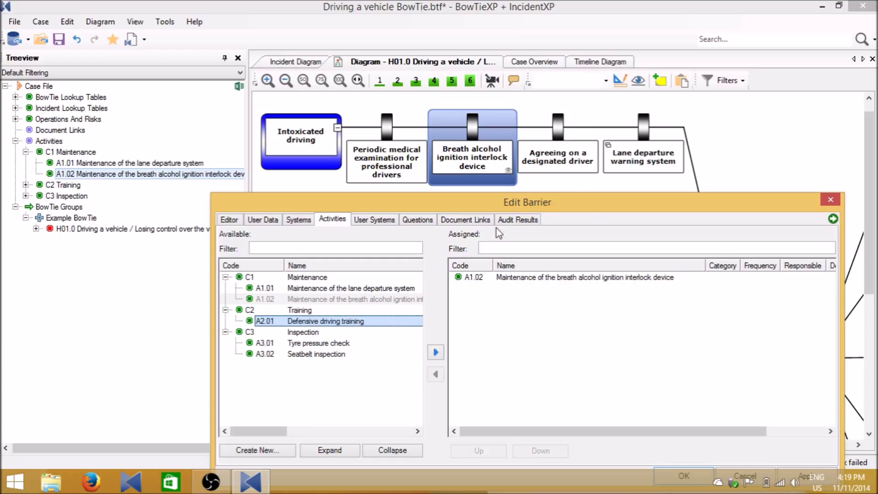
Confirm the barrier's activity assignment and have activities shown on the diagram.
{"action": "left_click_drag", "start_coordinate": [597, 206], "coordinate": [597, 177]}
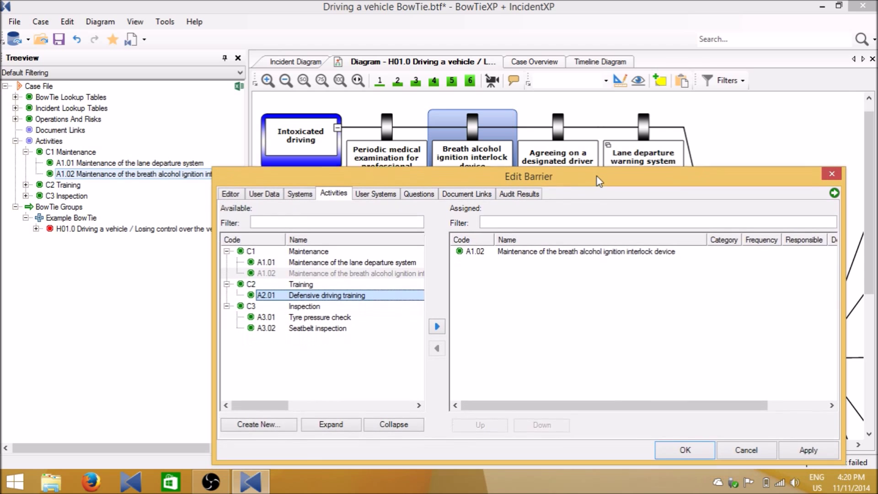
{"action": "left_click", "coordinate": [671, 444]}
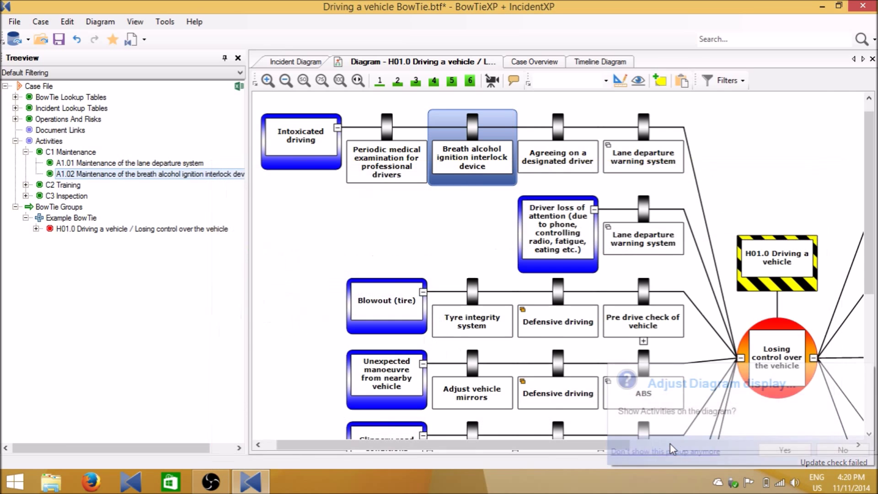
{"action": "left_click", "coordinate": [784, 450]}
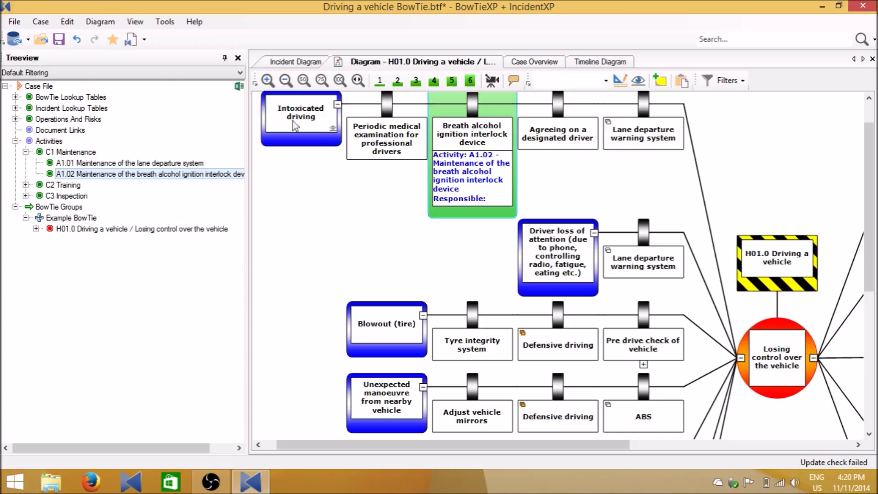
Make Maintenance Authority responsible for activity A1.02, the maintenance of the breath alcohol ignition interlock device.
{"action": "double_click", "coordinate": [109, 175]}
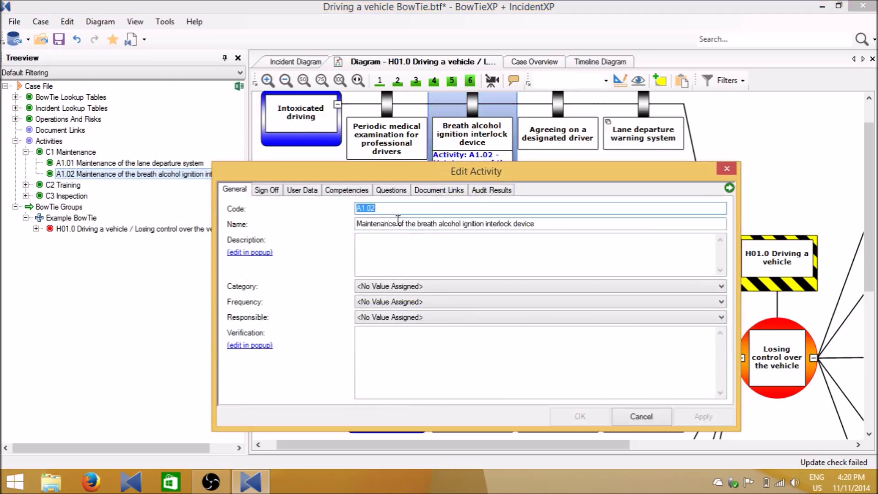
{"action": "left_click", "coordinate": [395, 318]}
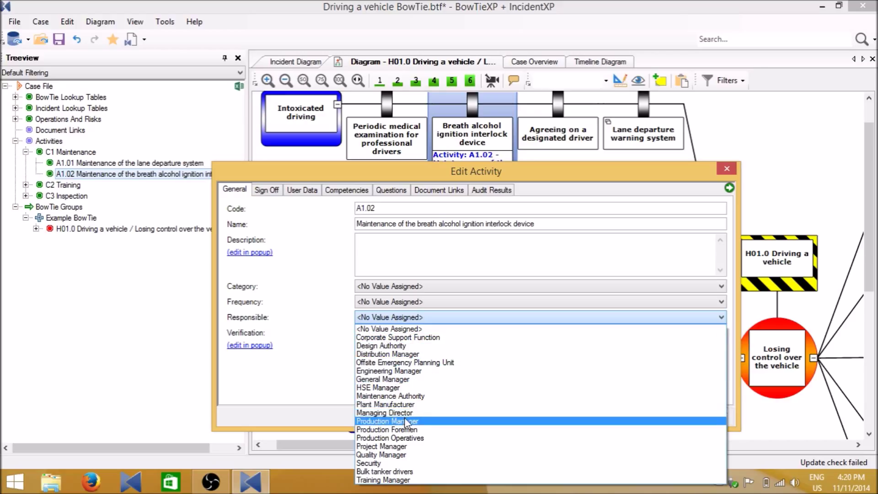
{"action": "left_click", "coordinate": [409, 396]}
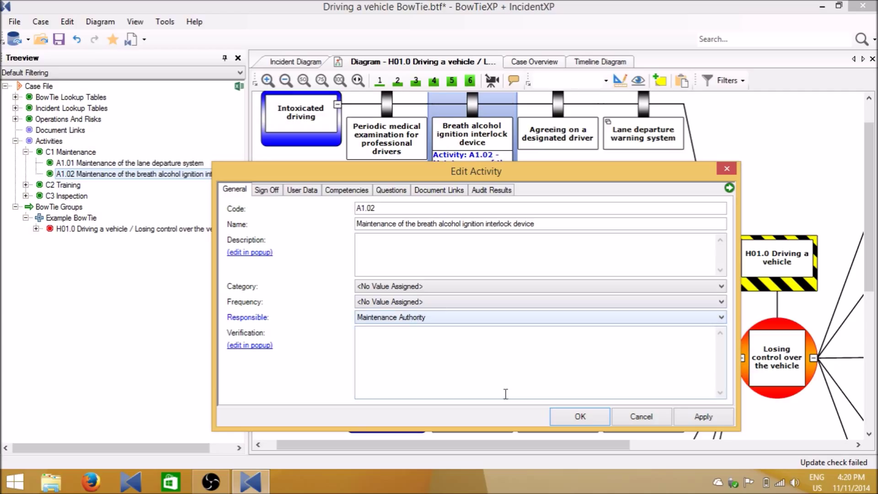
{"action": "left_click", "coordinate": [580, 417]}
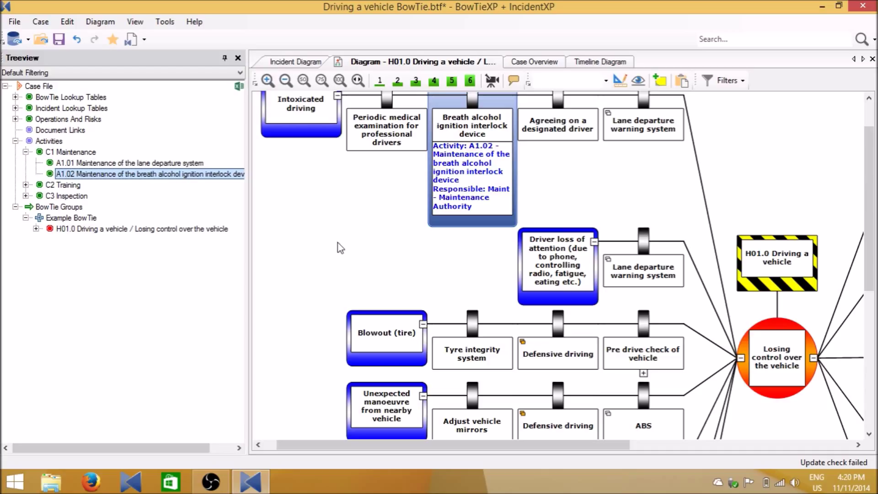
Assign activity A2.01 Defensive driving training from the tree to the Defensive driving barrier of the Blowout (tire) threat.
{"action": "left_click", "coordinate": [575, 347]}
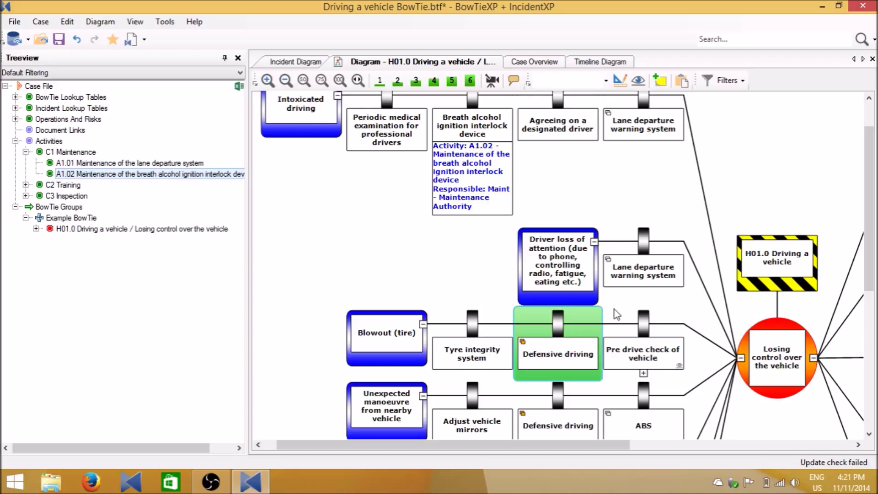
{"action": "left_click", "coordinate": [58, 188]}
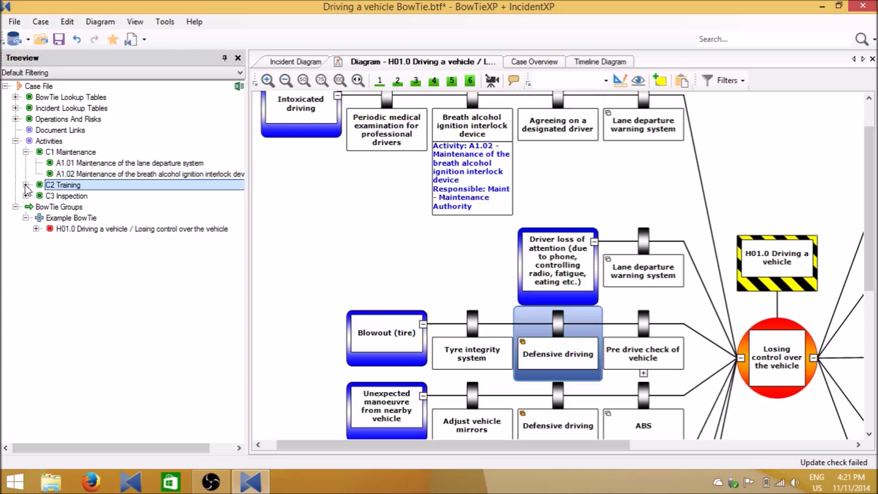
{"action": "left_click", "coordinate": [26, 185]}
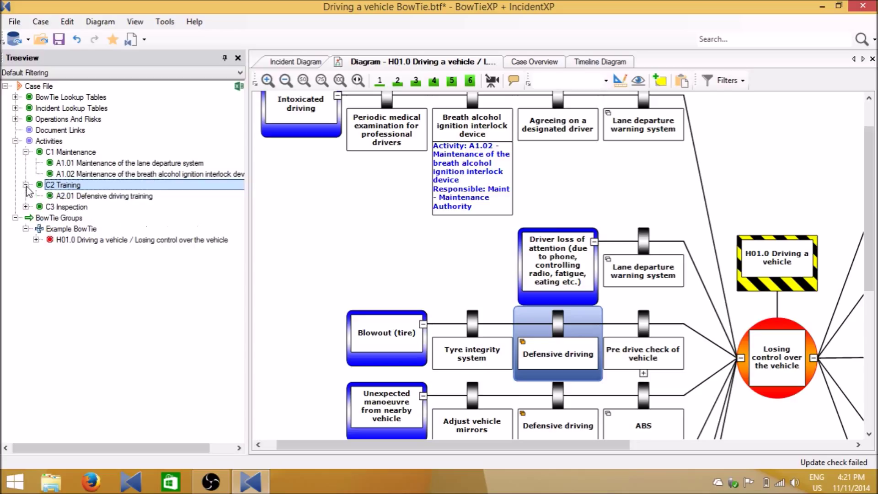
{"action": "left_click", "coordinate": [77, 197]}
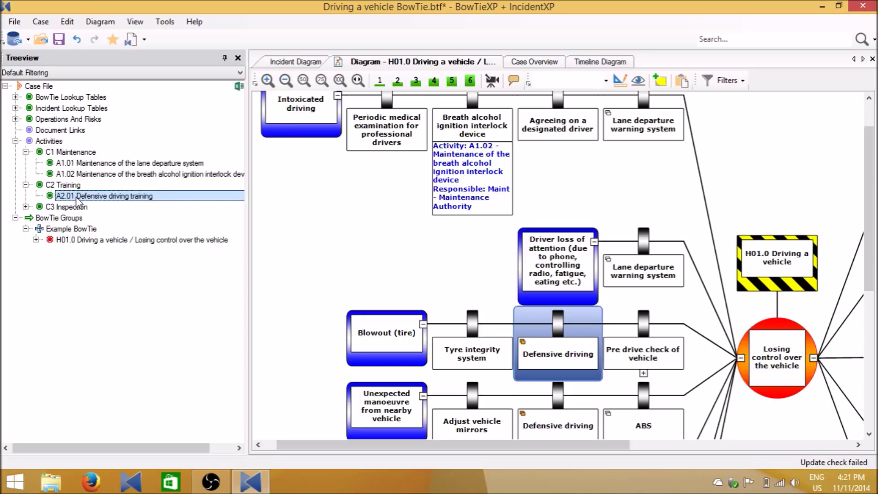
{"action": "left_click_drag", "start_coordinate": [77, 197], "coordinate": [583, 348]}
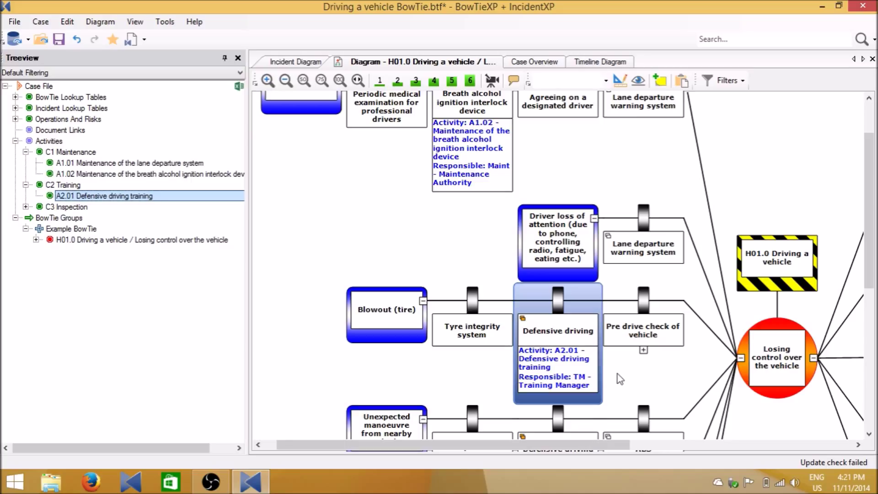
{"action": "left_click", "coordinate": [627, 175]}
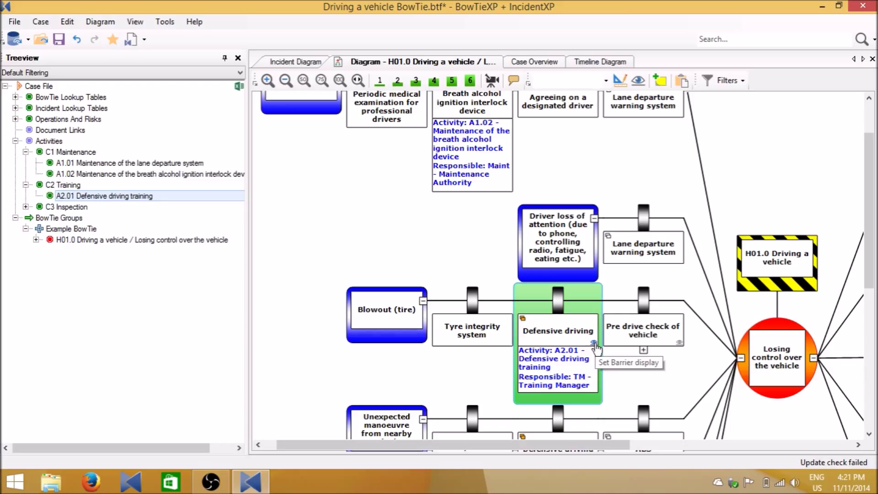
Set the barrier display of Activities to the short form and turn it off.
{"action": "left_click", "coordinate": [594, 343]}
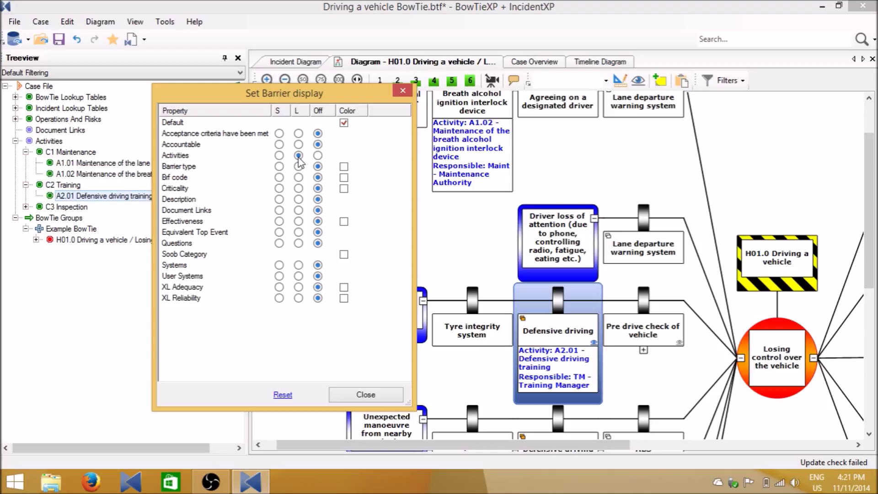
{"action": "left_click", "coordinate": [280, 156]}
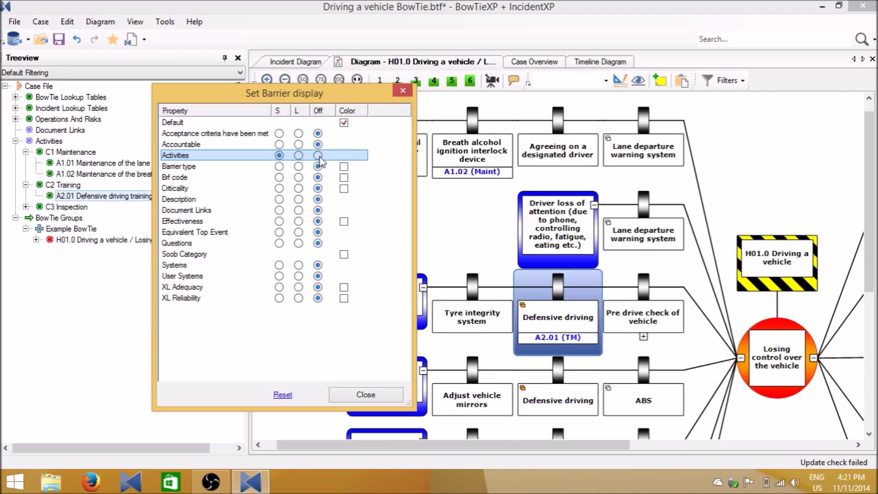
{"action": "left_click", "coordinate": [319, 156]}
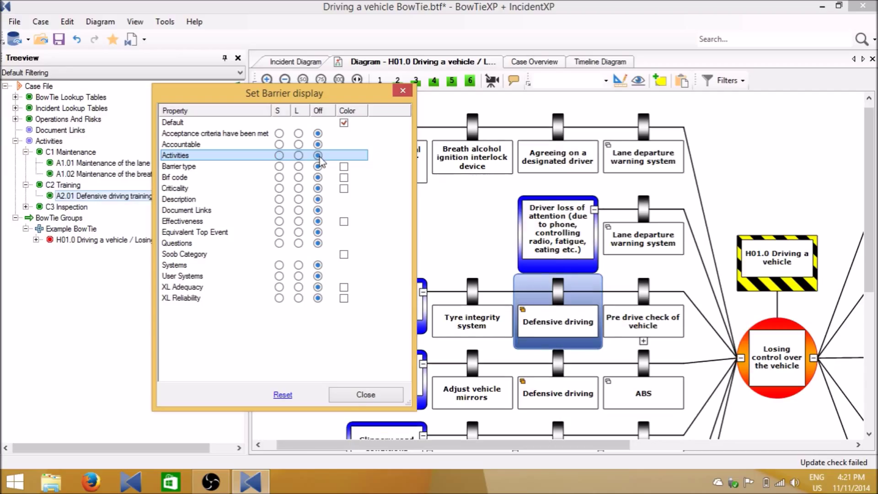
{"action": "left_click", "coordinate": [356, 396]}
Set the barrier display of Activities to the long form.
{"action": "mouse_move", "coordinate": [544, 350]}
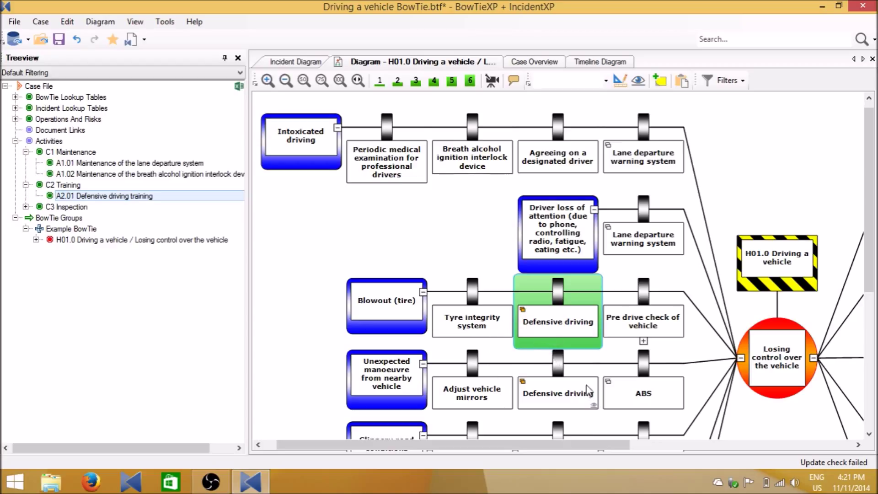
{"action": "left_click", "coordinate": [593, 335]}
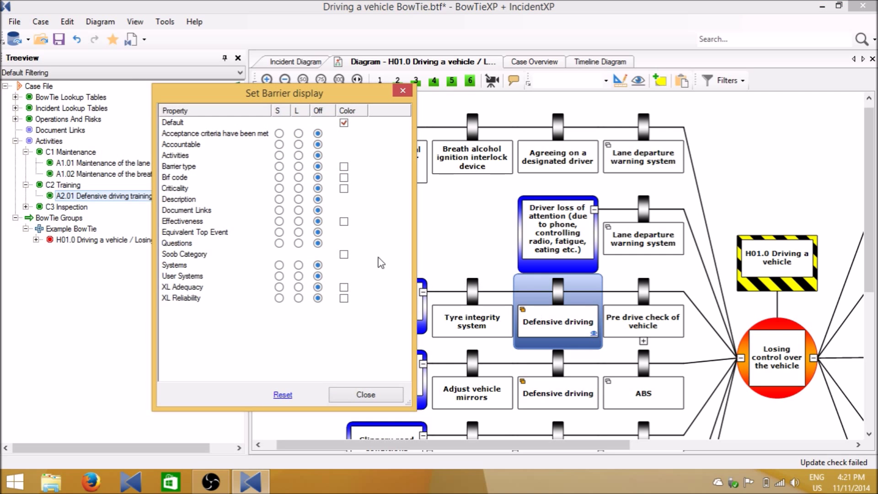
{"action": "left_click", "coordinate": [298, 156]}
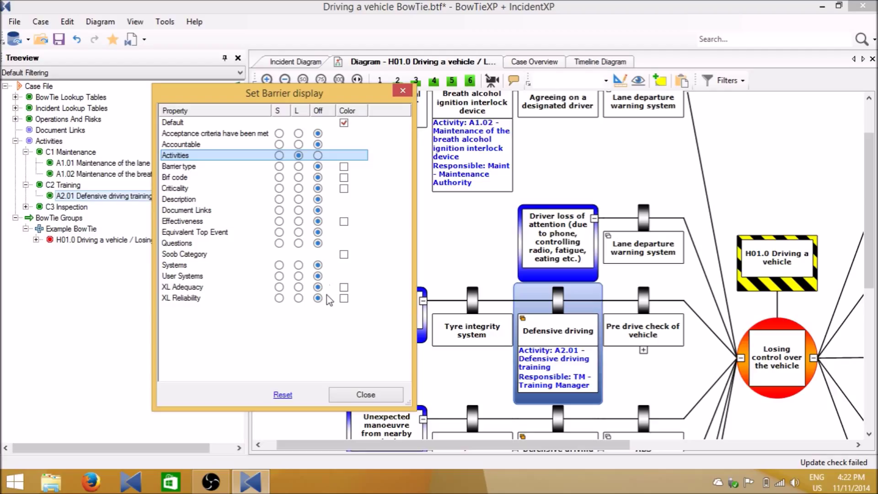
{"action": "left_click", "coordinate": [368, 396]}
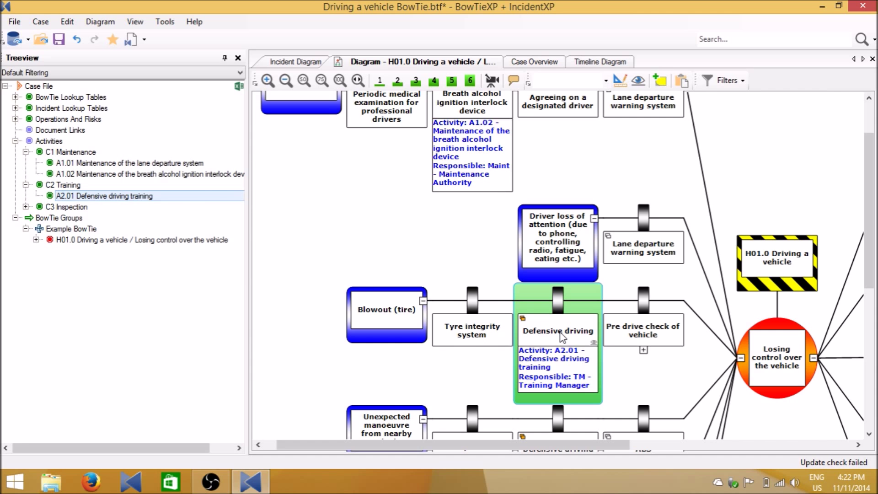
Remove activity A2.01 Defensive driving training from the Defensive driving barrier of the Blowout (tire) threat.
{"action": "double_click", "coordinate": [562, 337]}
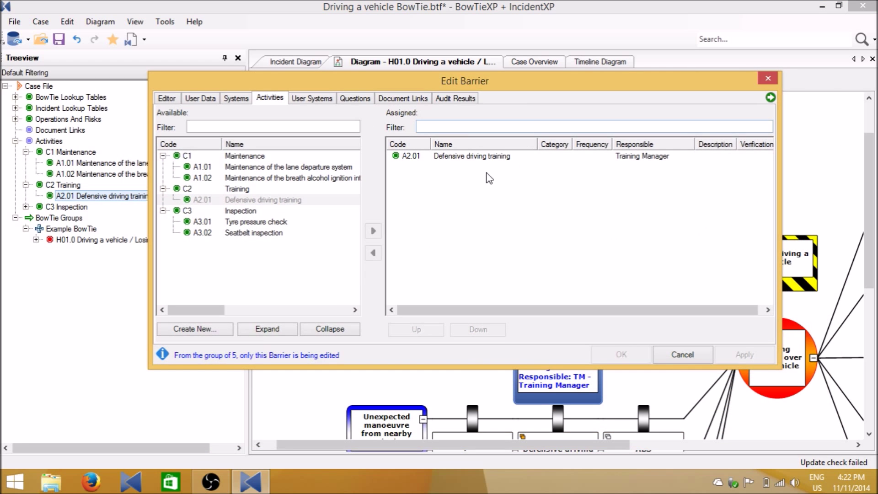
{"action": "left_click", "coordinate": [482, 159]}
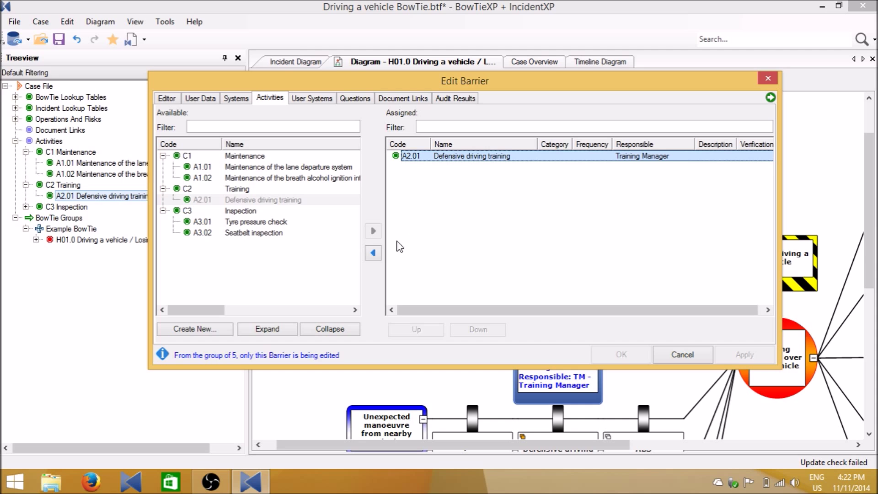
{"action": "left_click", "coordinate": [379, 252]}
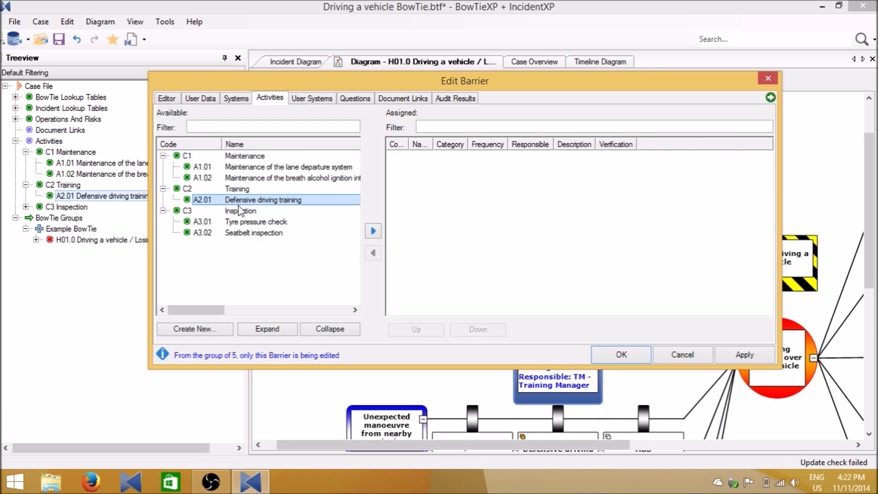
{"action": "left_click", "coordinate": [620, 357]}
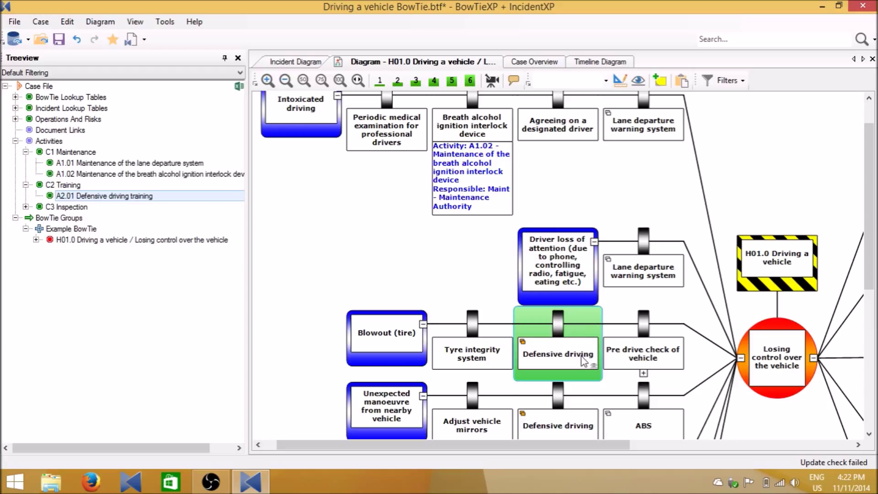
Delete activity A1.02 from the Maintenance category without choosing a replacement for its barrier link.
{"action": "left_click", "coordinate": [100, 174]}
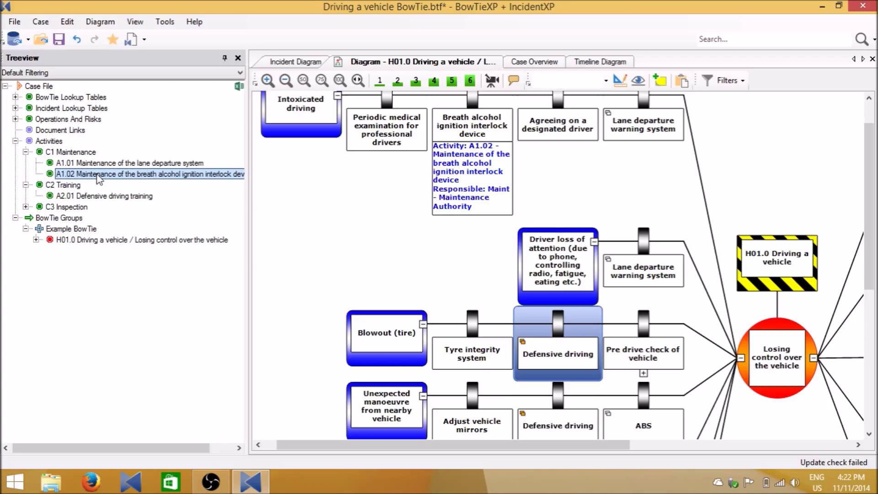
{"action": "right_click", "coordinate": [100, 178]}
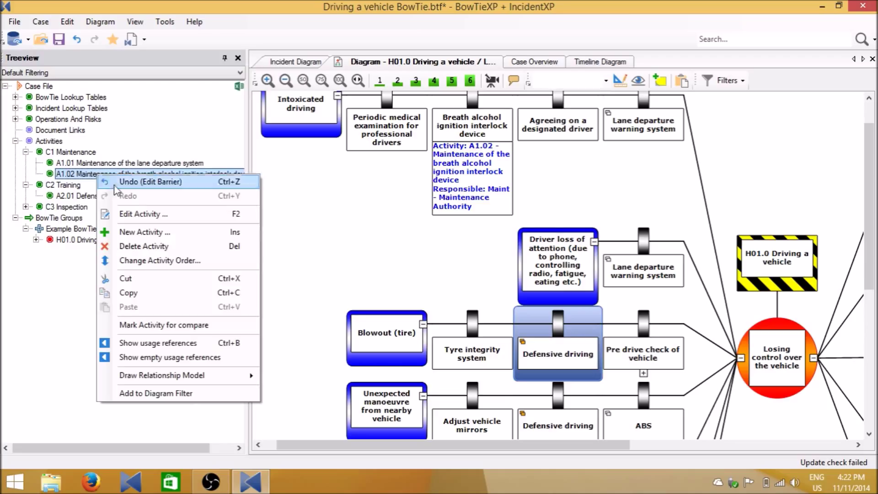
{"action": "key", "text": "Escape"}
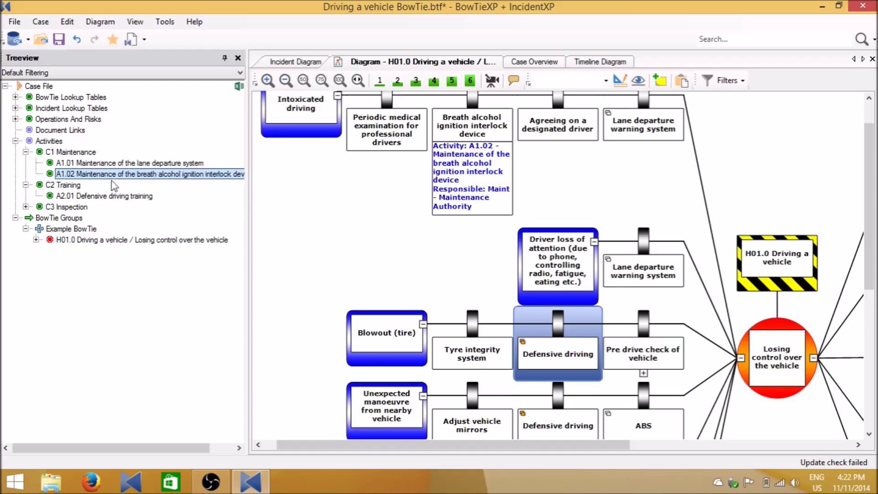
{"action": "key", "text": "Delete"}
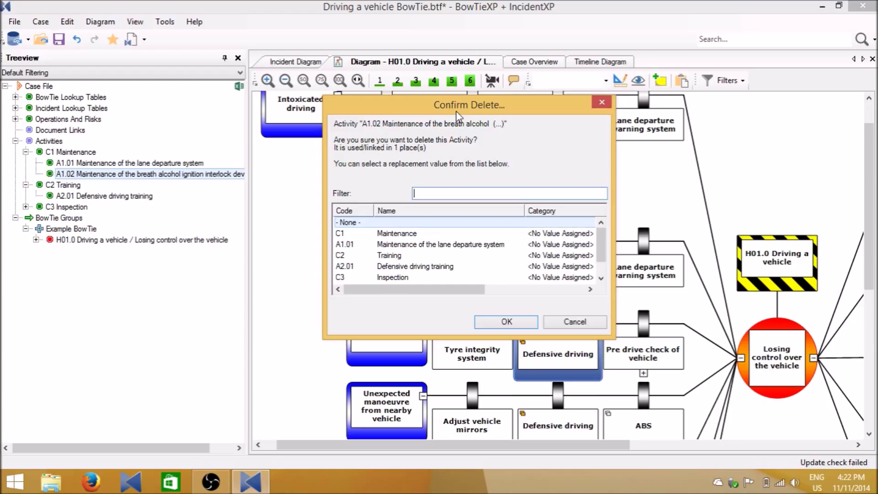
{"action": "left_click", "coordinate": [498, 323]}
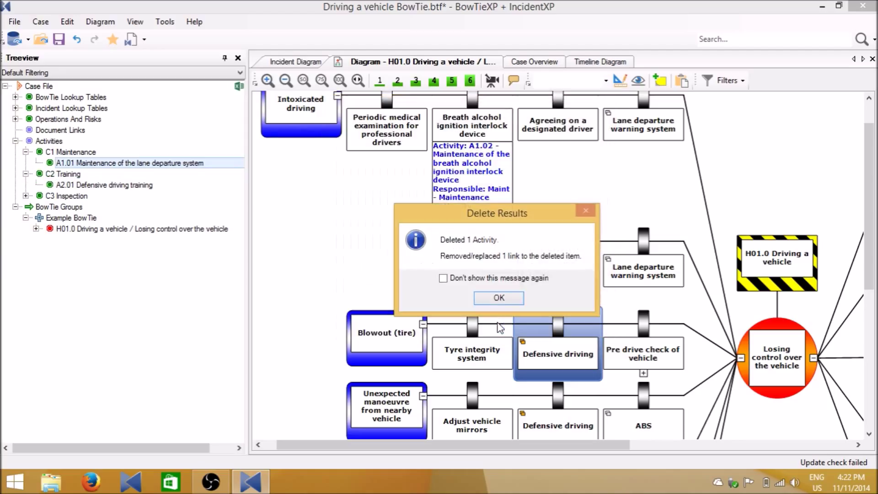
{"action": "left_click", "coordinate": [499, 298]}
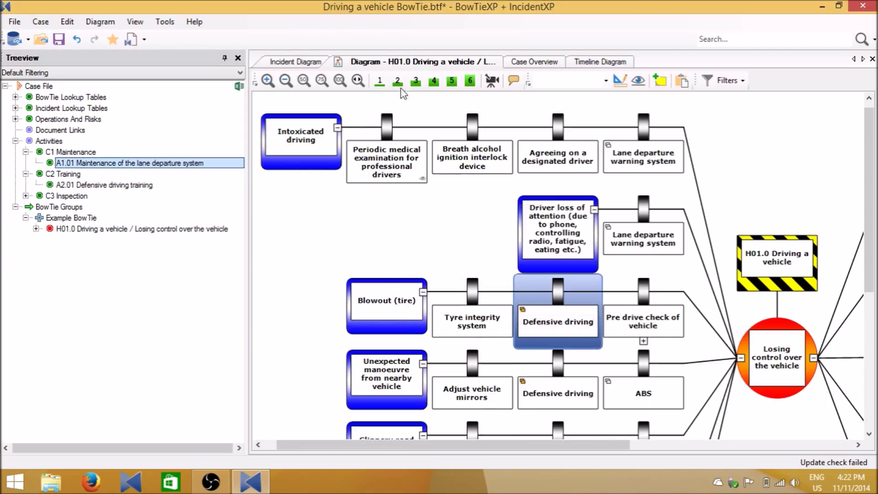